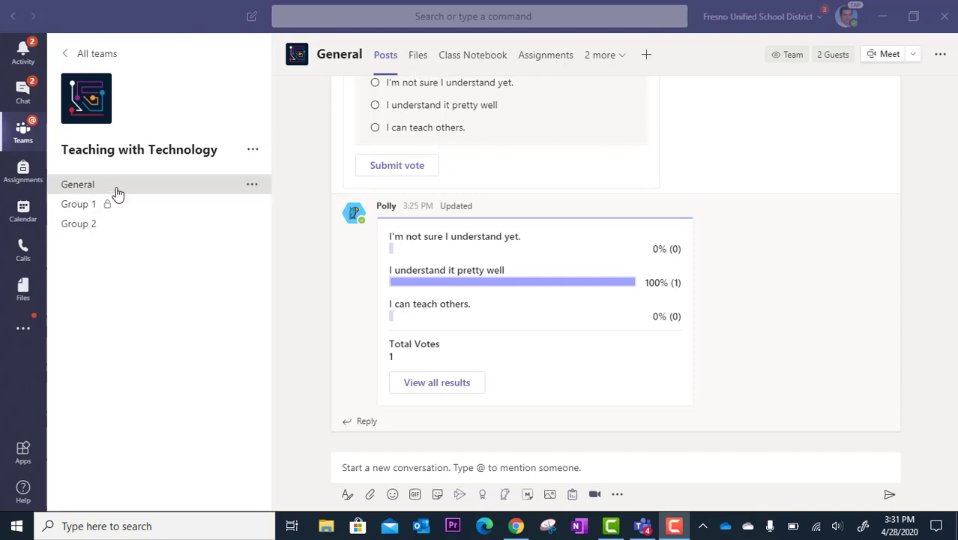
# Step: Open the Group Projects folder in the General channel's files
pyautogui.click(416, 64)
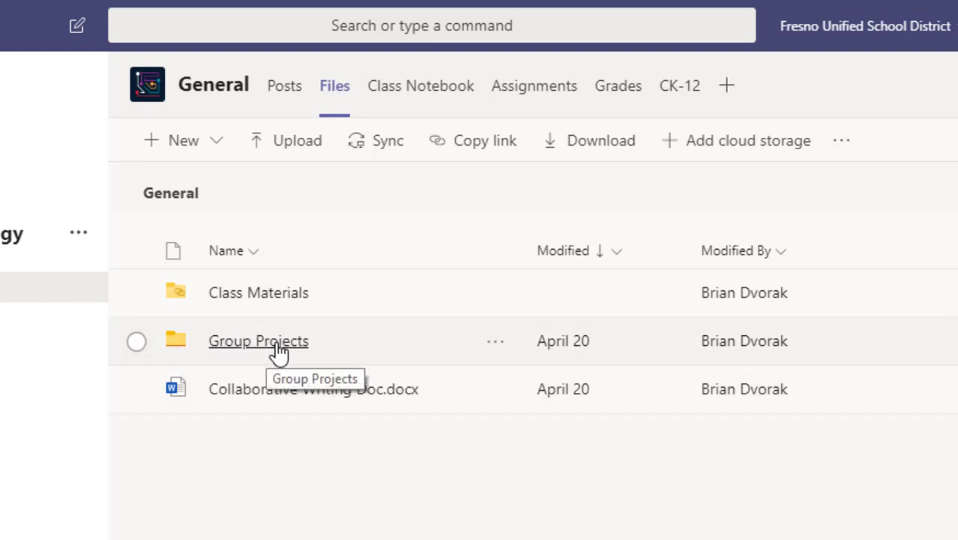
pyautogui.click(220, 144)
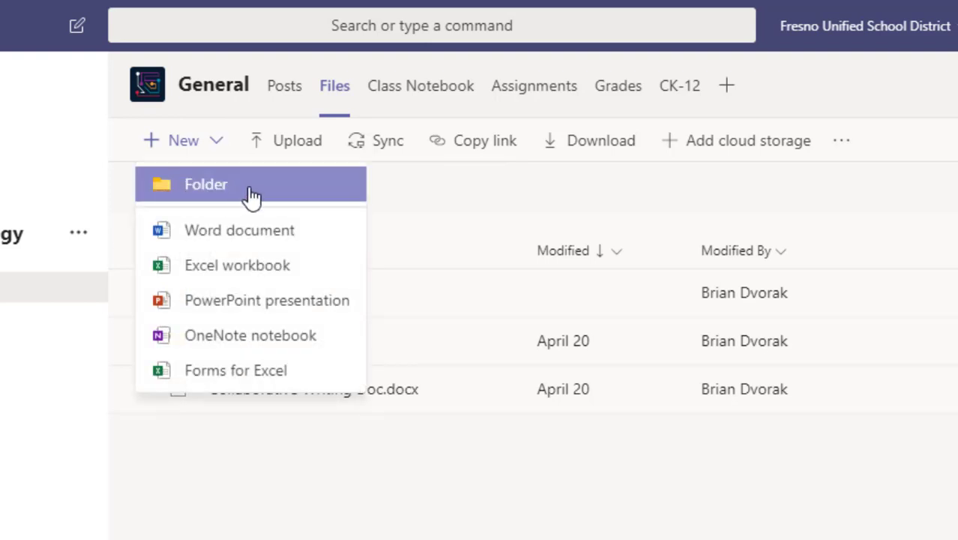
pyautogui.click(215, 144)
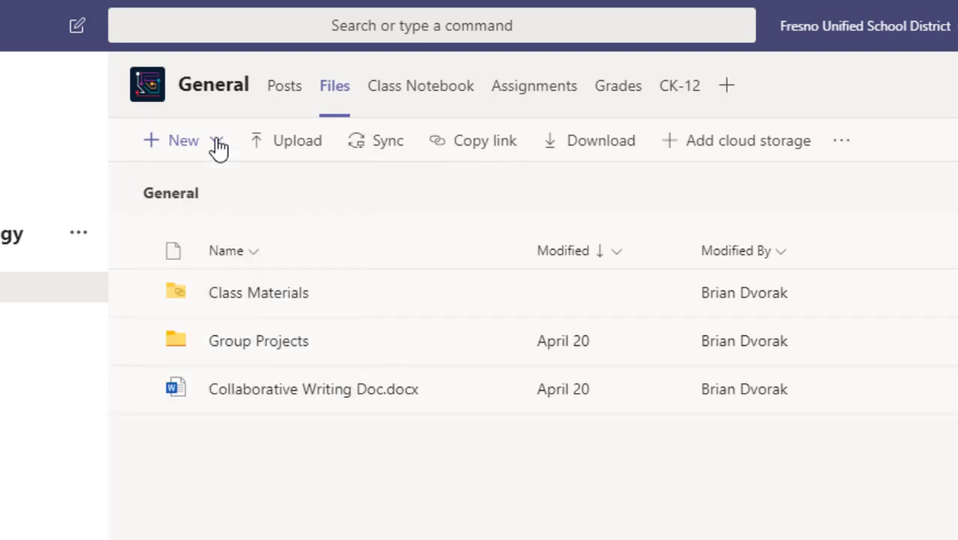
pyautogui.click(288, 351)
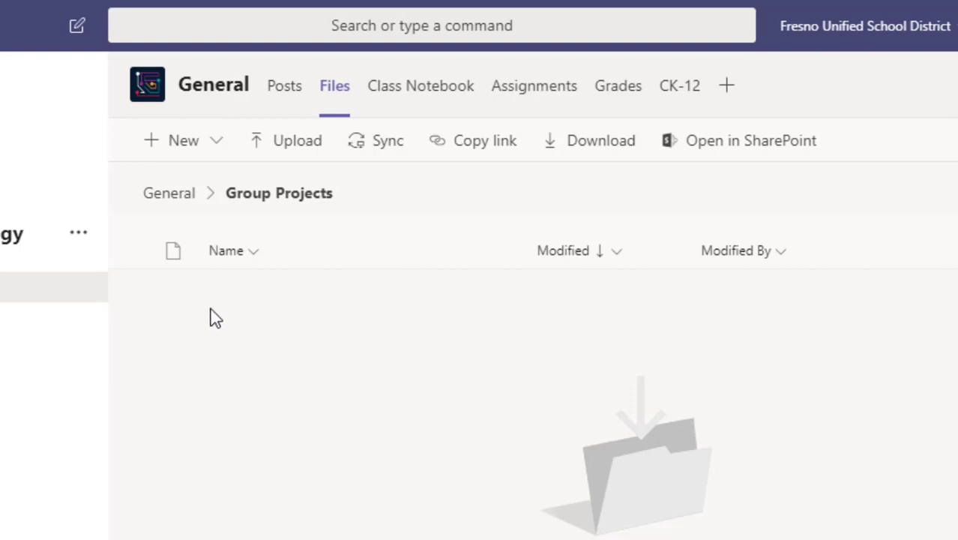
# Step: Create a folder named "Group 1" inside the Group Projects folder
pyautogui.click(216, 142)
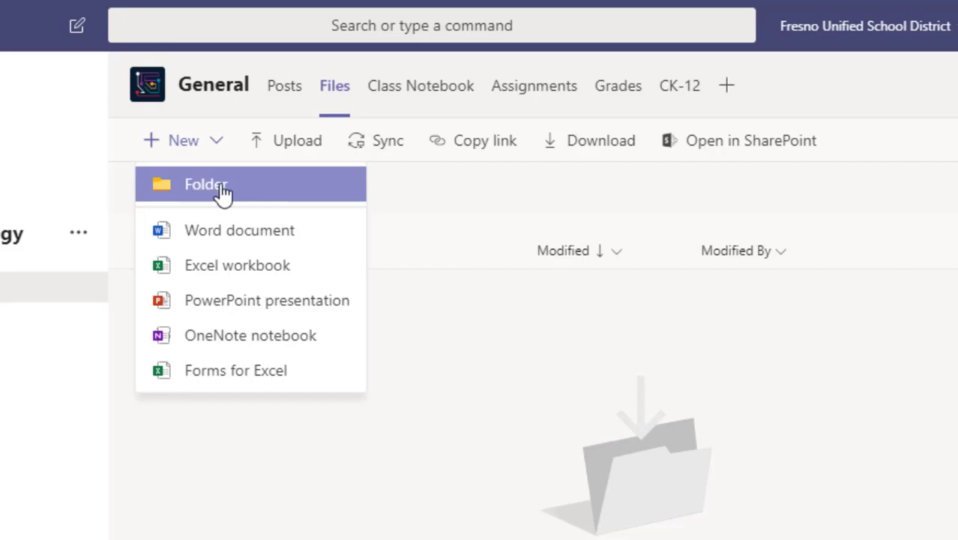
pyautogui.click(222, 193)
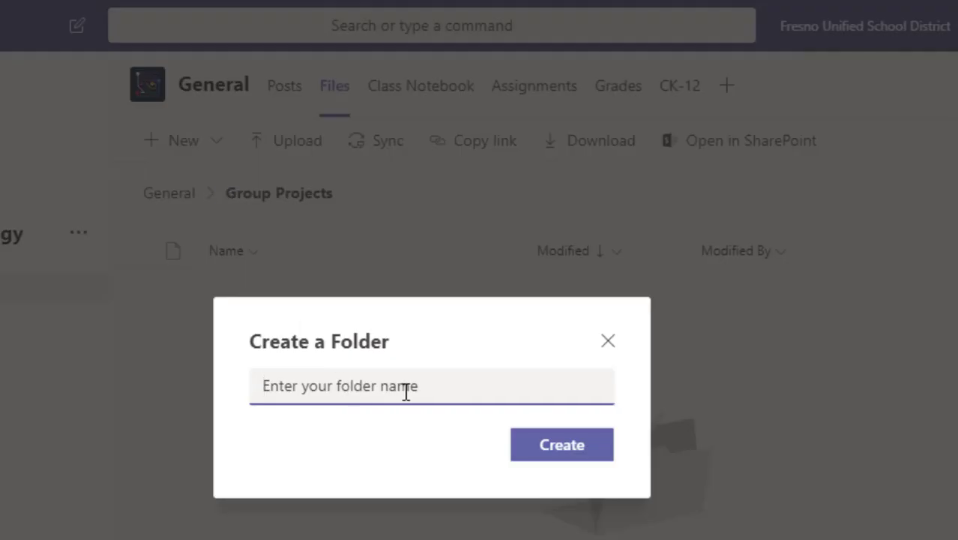
pyautogui.write('Group 1')
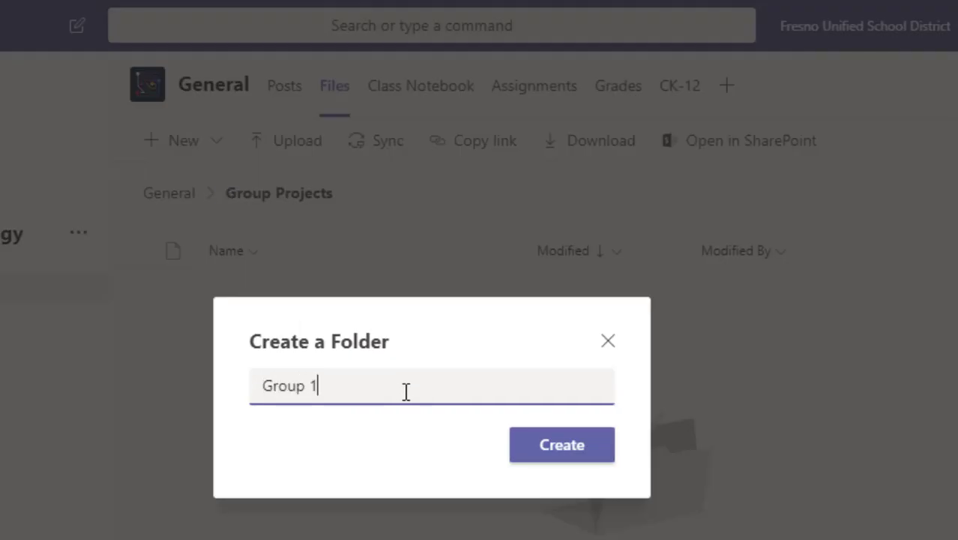
pyautogui.click(545, 453)
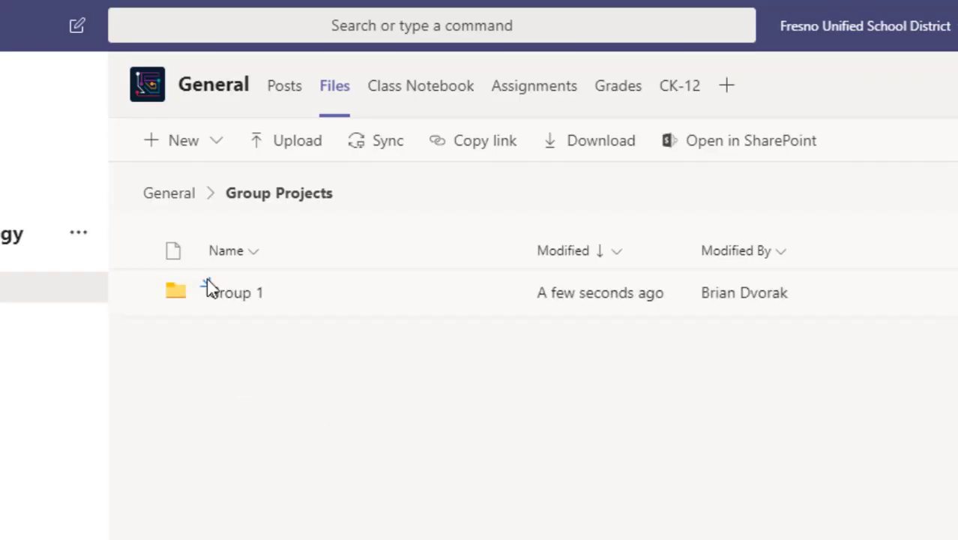
# Step: Create a second folder named "Group 2" inside the Group Projects folder
pyautogui.click(206, 146)
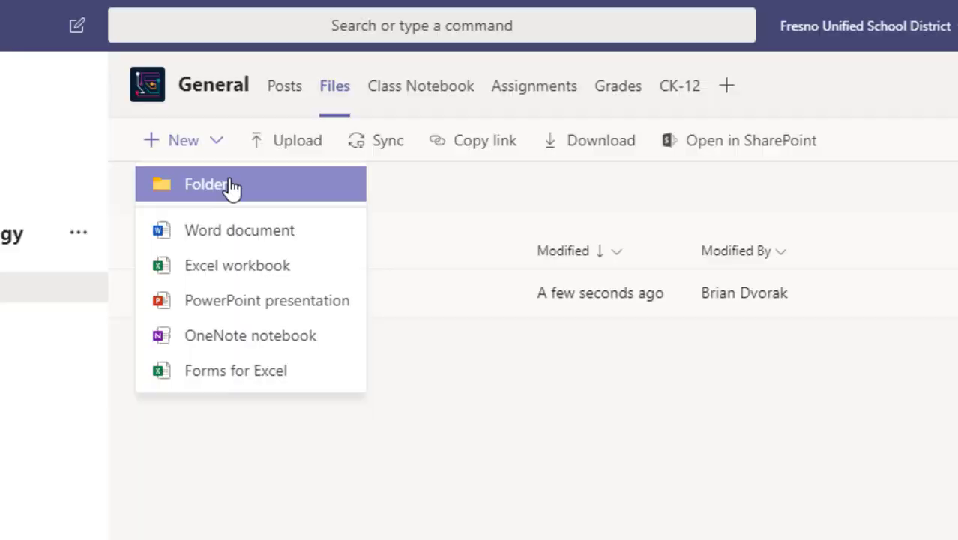
pyautogui.click(263, 188)
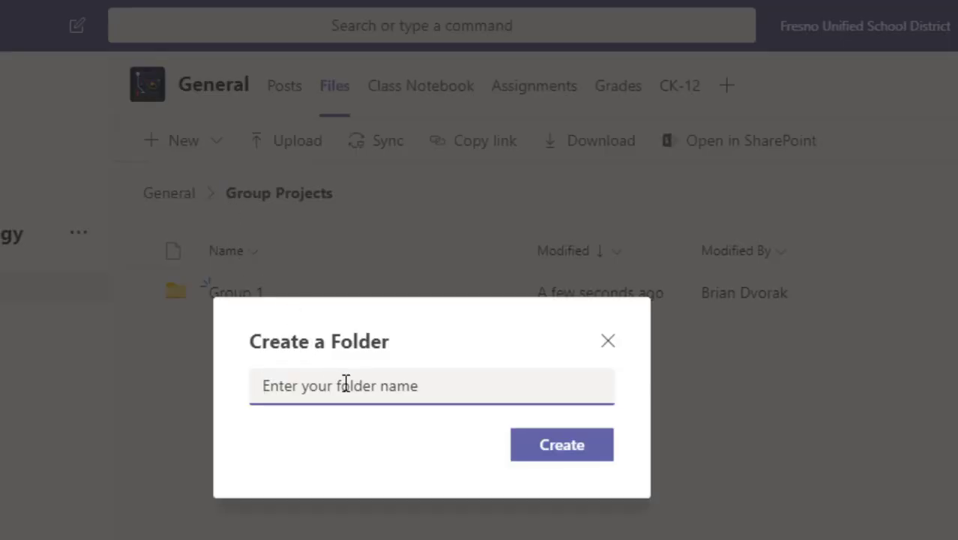
pyautogui.write('Group 2')
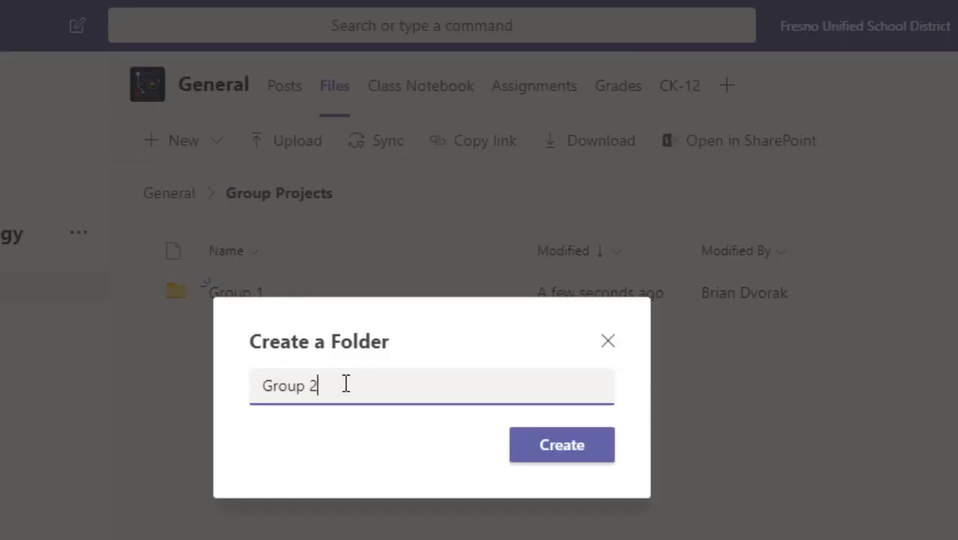
pyautogui.click(537, 450)
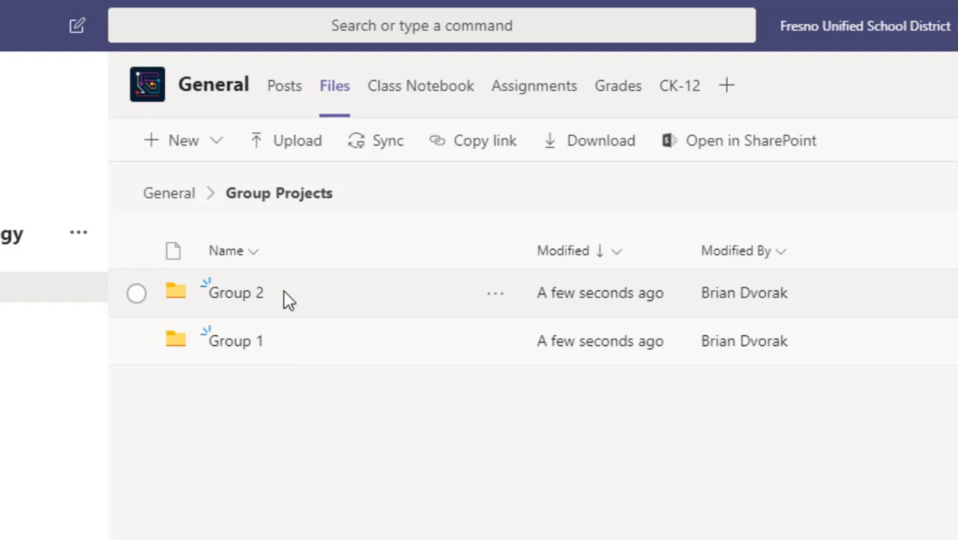
# Step: Create a PowerPoint presentation named "Our Learning" inside the Group 1 folder
pyautogui.click(232, 345)
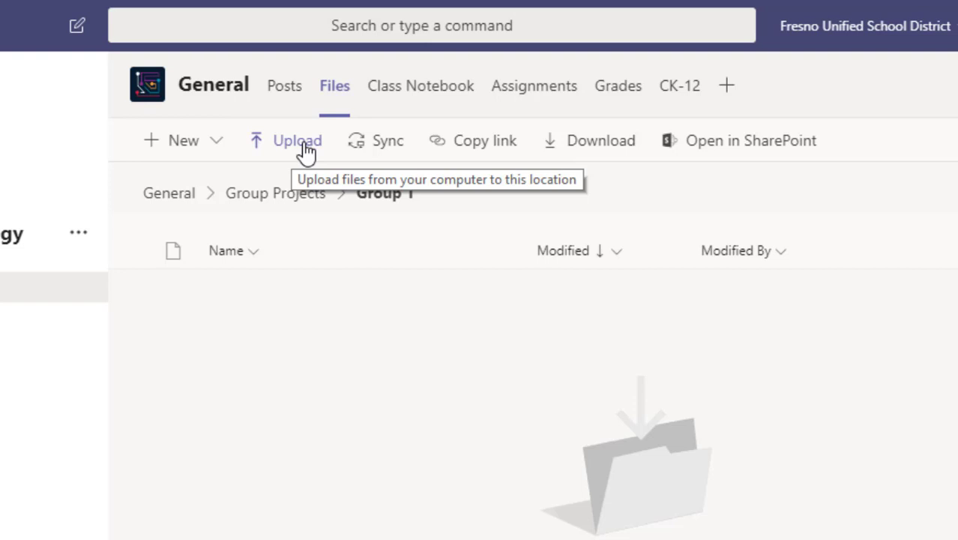
pyautogui.click(217, 150)
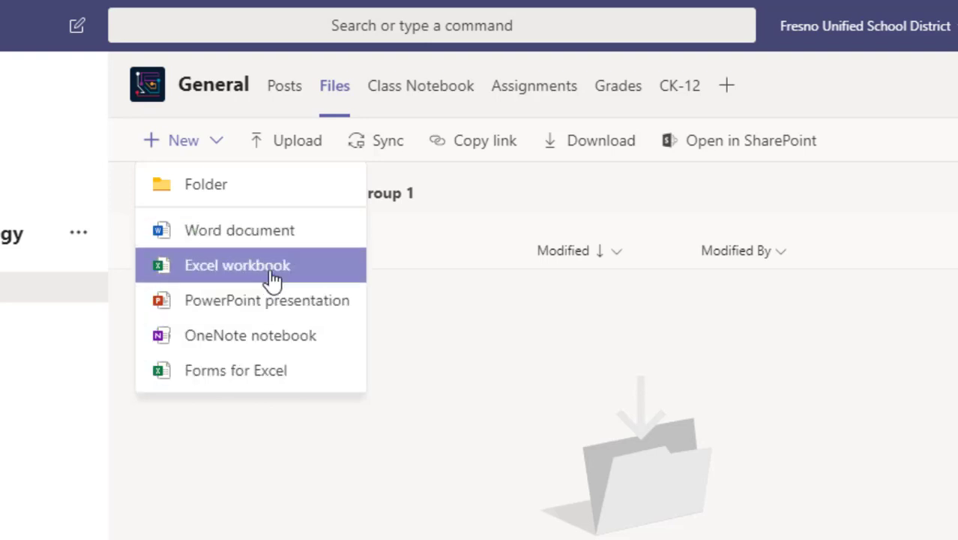
pyautogui.click(306, 311)
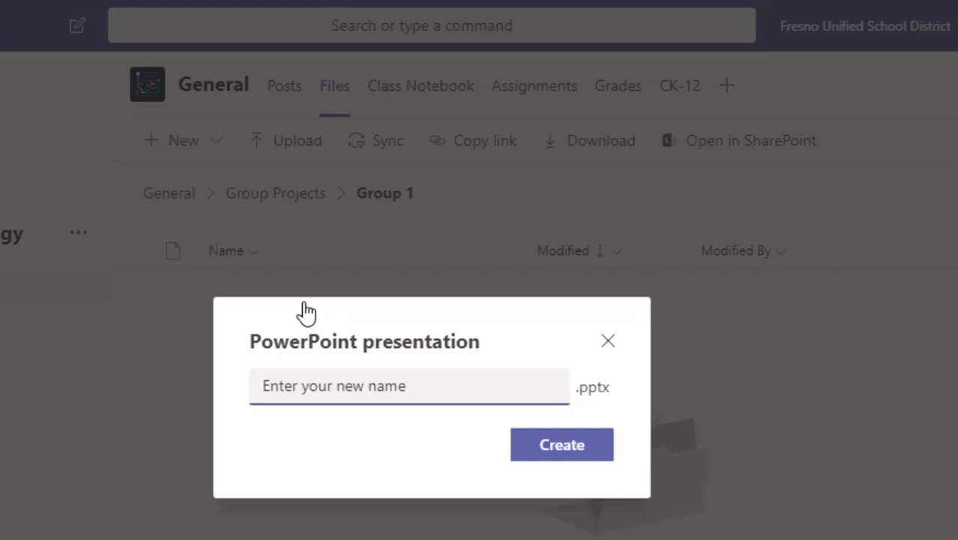
pyautogui.write('Our ')
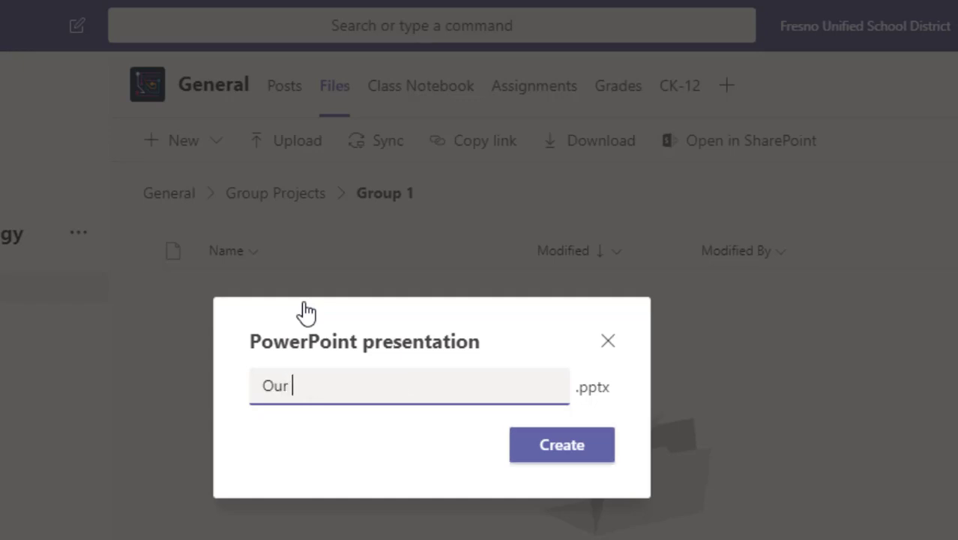
pyautogui.write('Learning')
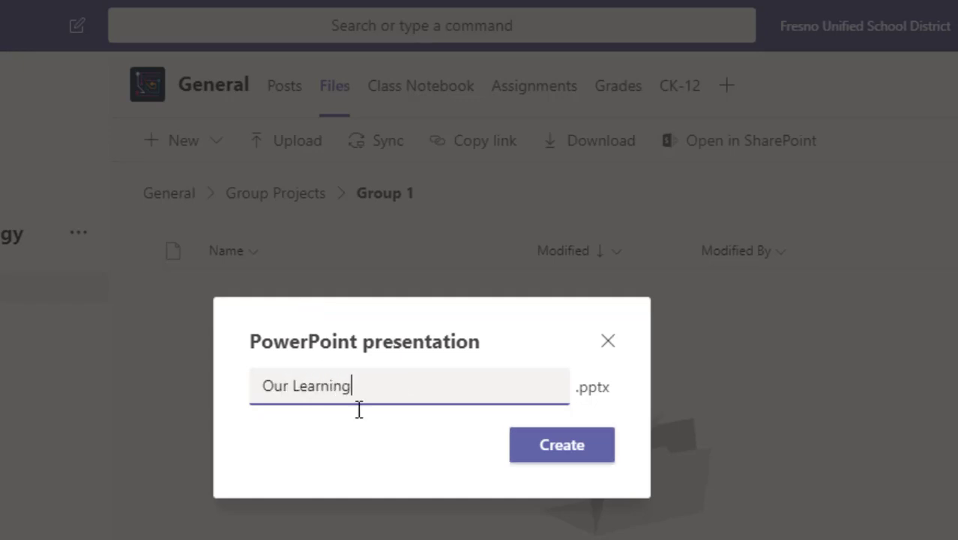
pyautogui.click(534, 454)
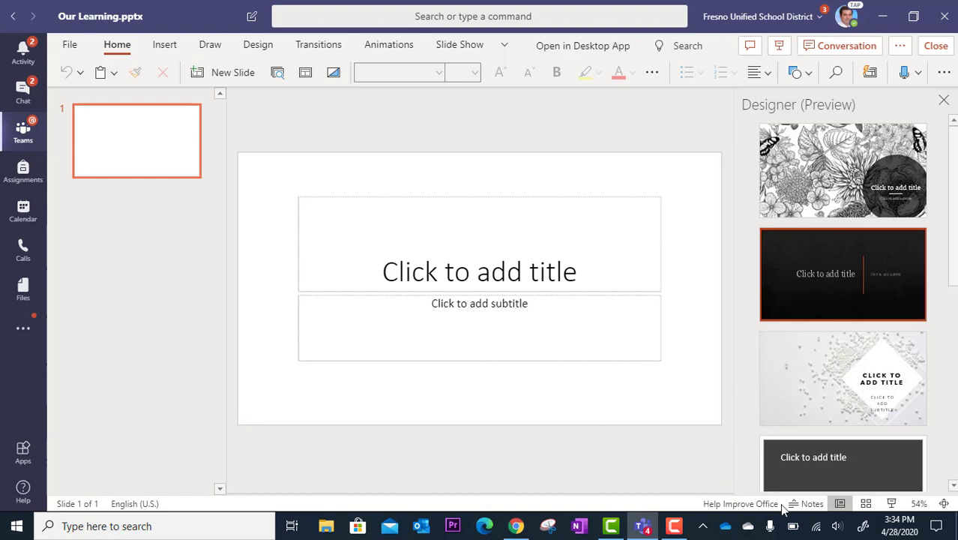
# Step: Show and hide the notes area of the new presentation, and close the file
pyautogui.click(809, 505)
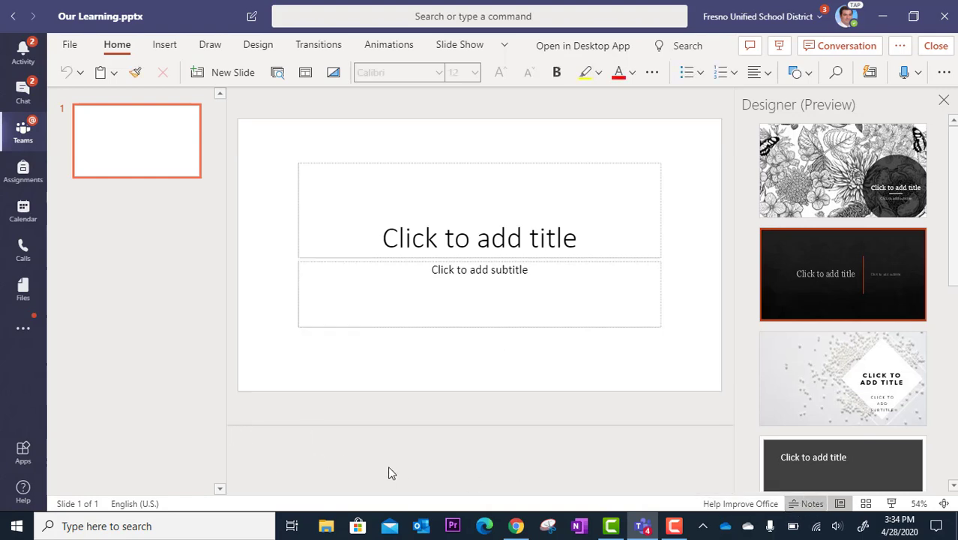
pyautogui.click(801, 507)
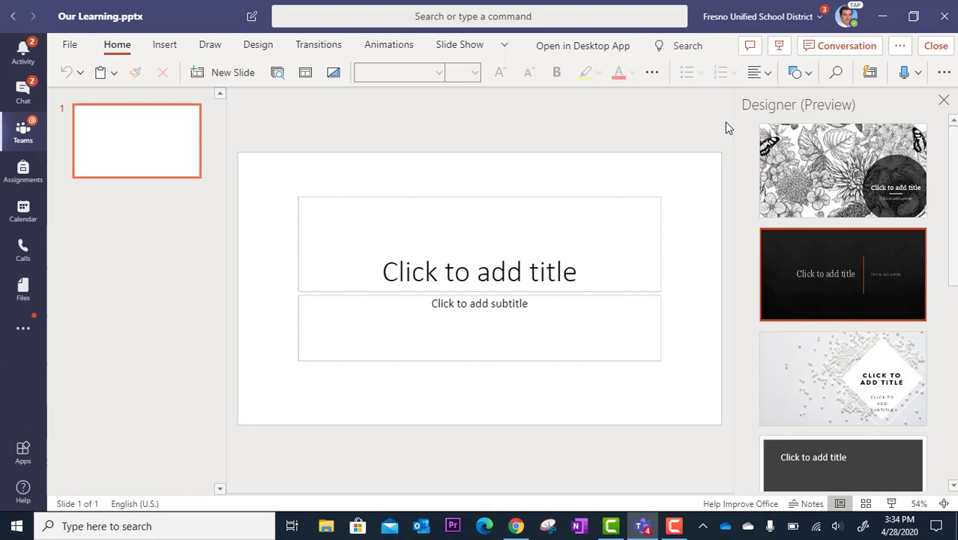
pyautogui.click(935, 45)
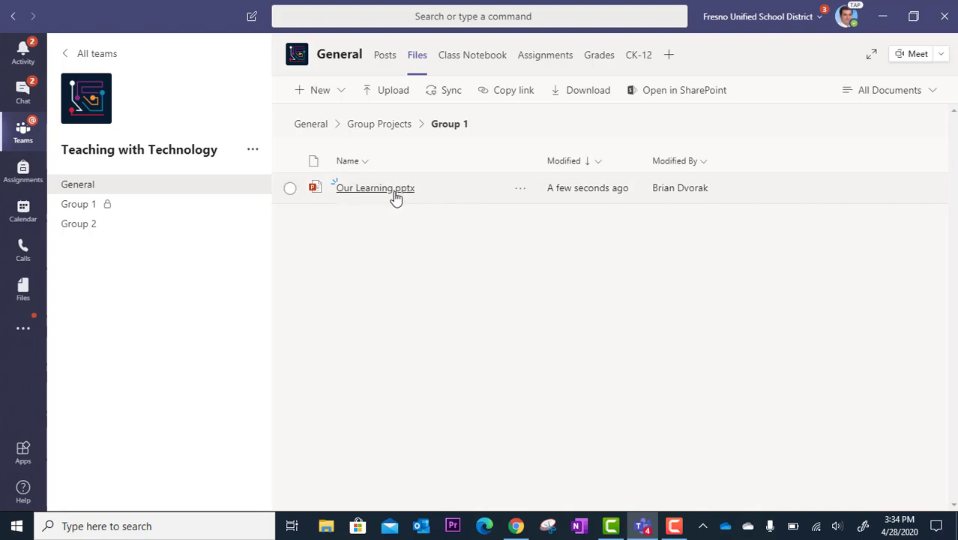
# Step: Copy Our Learning.pptx from the Group 1 folder to Group 2 in the Teaching with Technology team
pyautogui.click(521, 189)
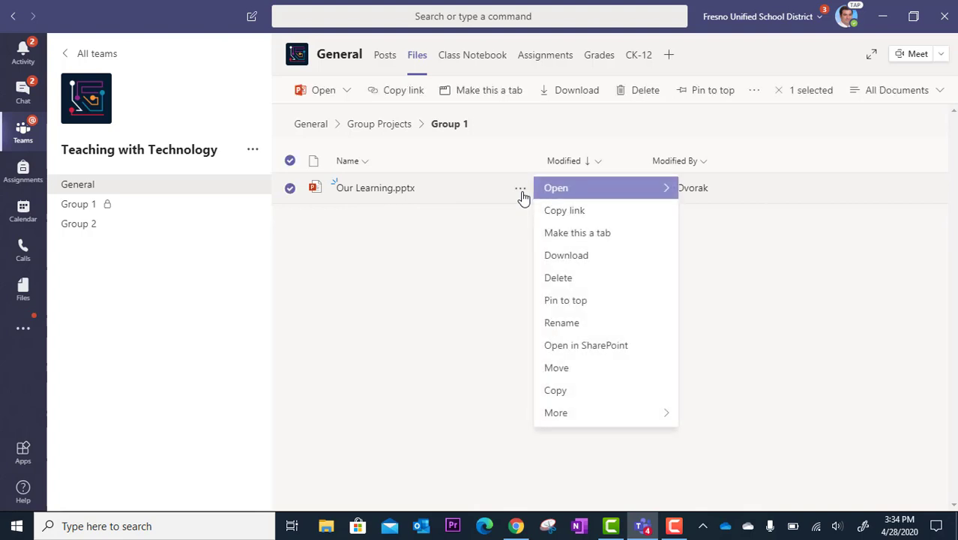
pyautogui.click(600, 395)
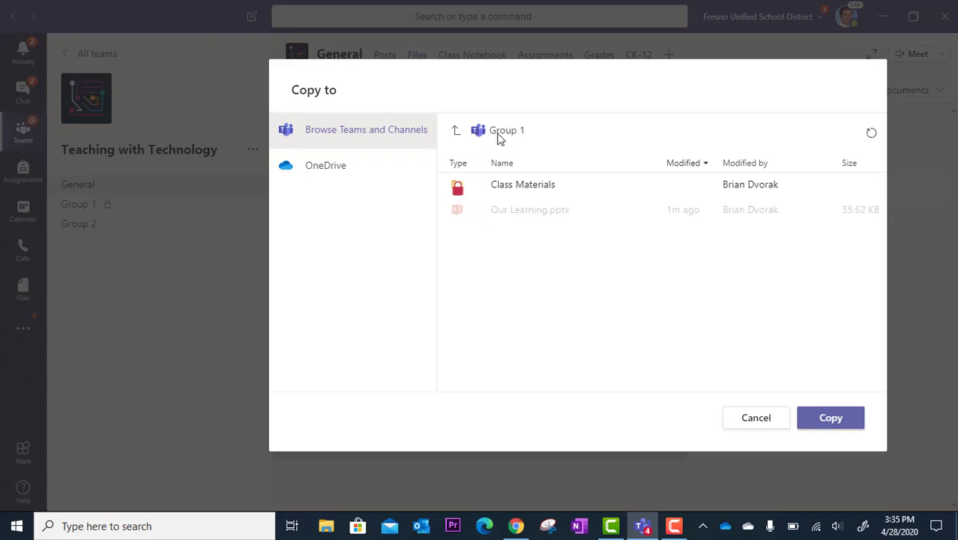
pyautogui.click(455, 132)
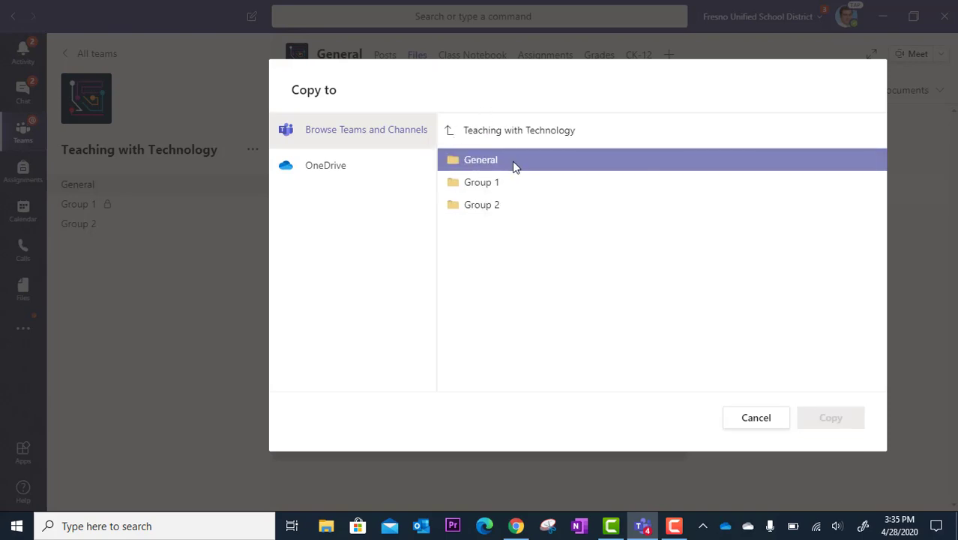
pyautogui.click(488, 214)
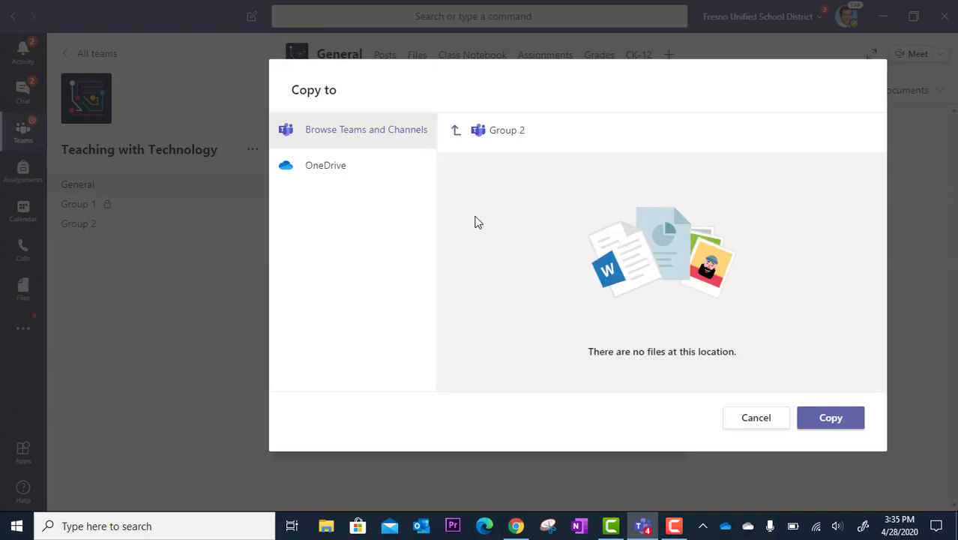
pyautogui.click(815, 420)
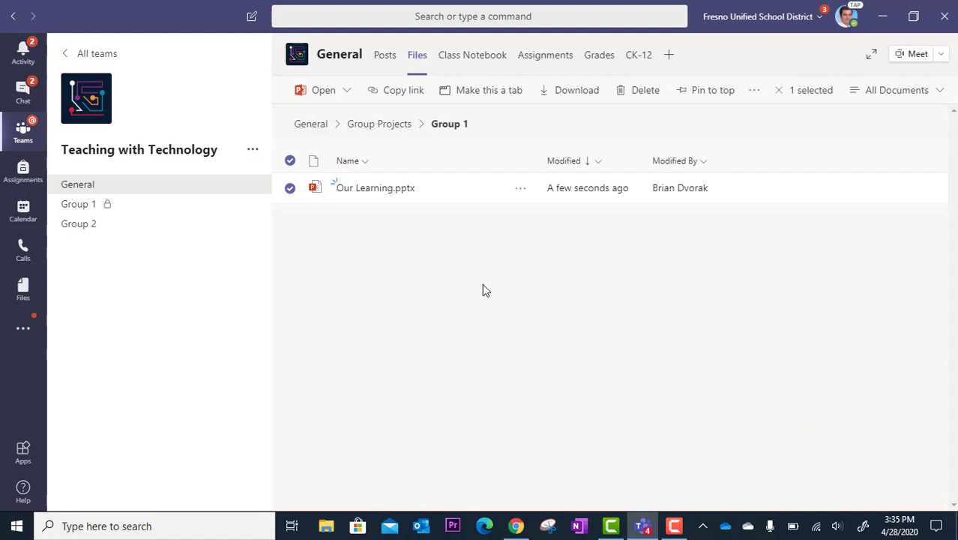
# Step: Check the contents of the Group 2 folder and return to the Group Projects folder
pyautogui.click(381, 124)
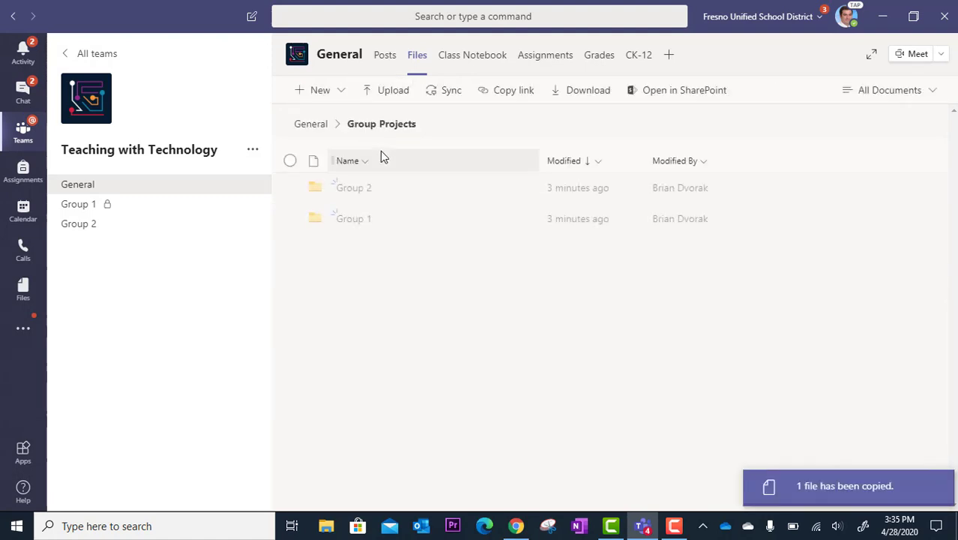
pyautogui.click(351, 188)
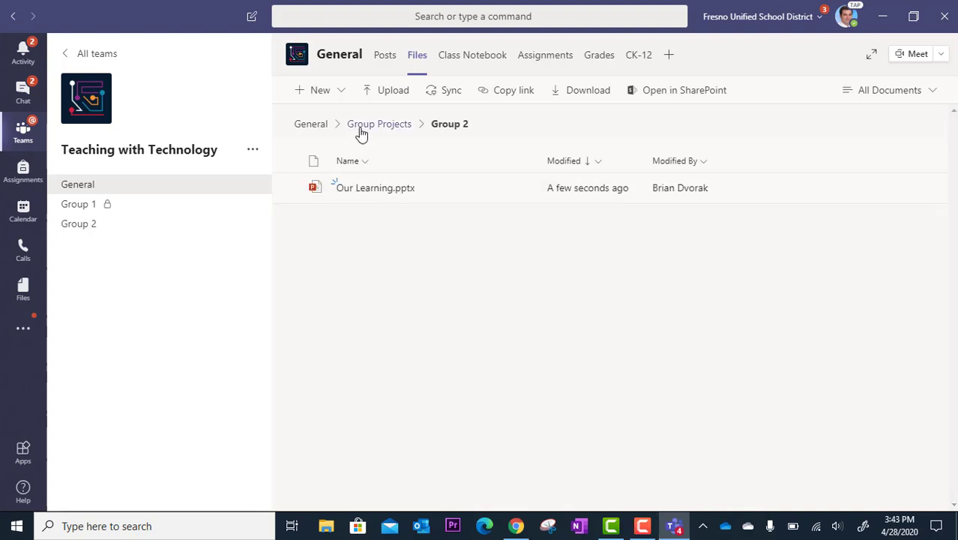
pyautogui.click(363, 127)
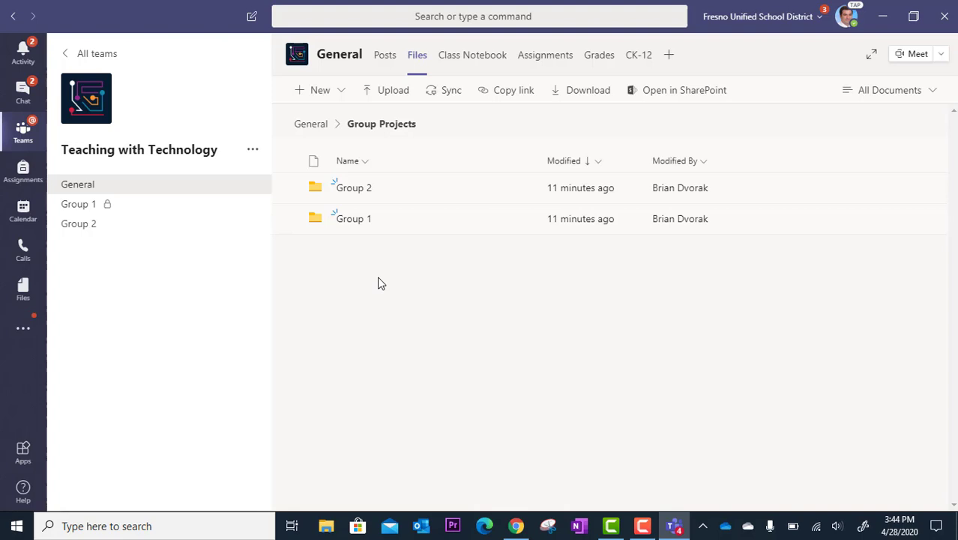
# Step: Open Our Learning.pptx from the Group 1 folder to examine its title and subtitle placeholders, and close it
pyautogui.click(349, 221)
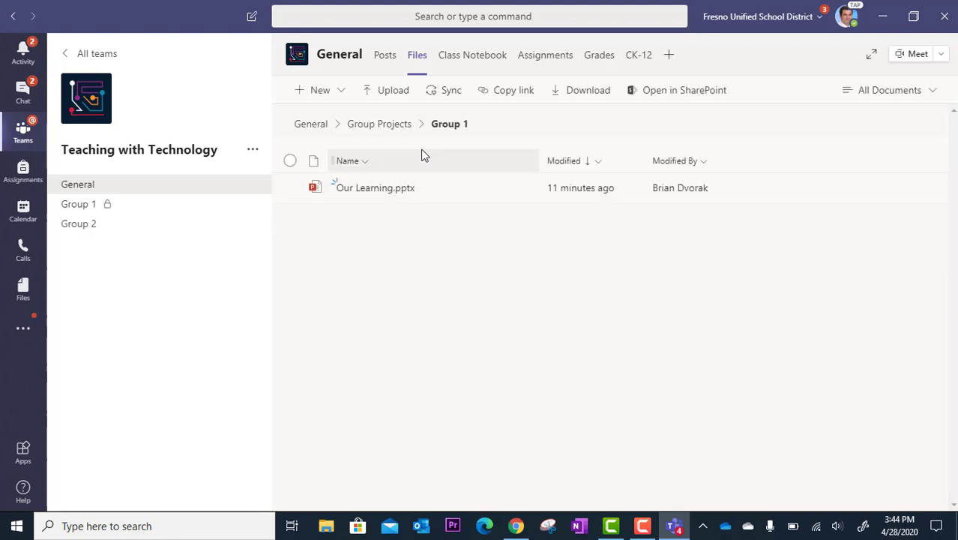
pyautogui.click(375, 189)
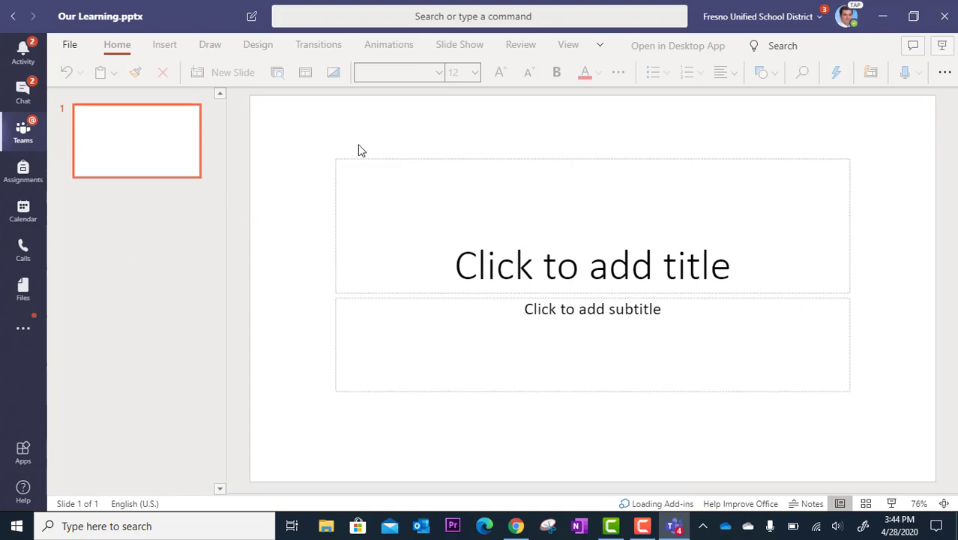
pyautogui.click(522, 262)
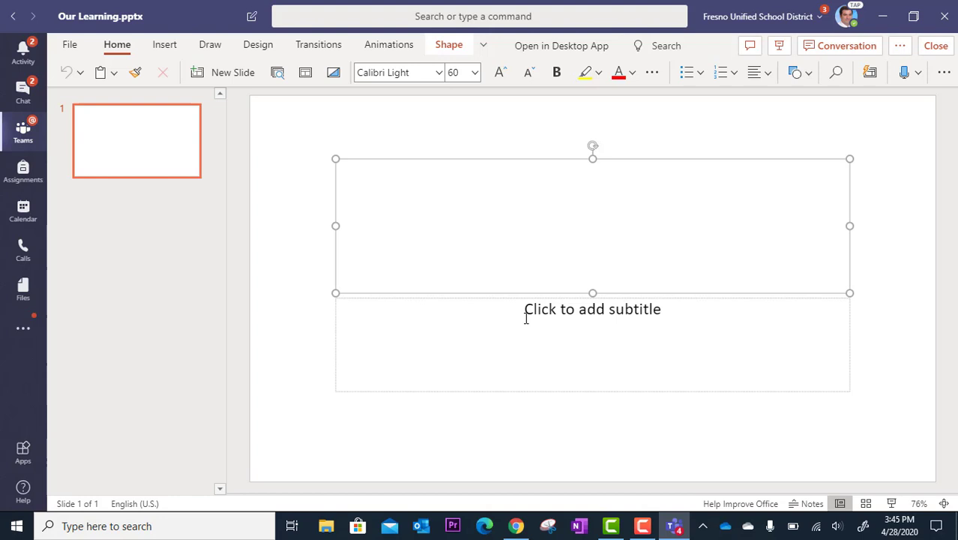
pyautogui.click(587, 316)
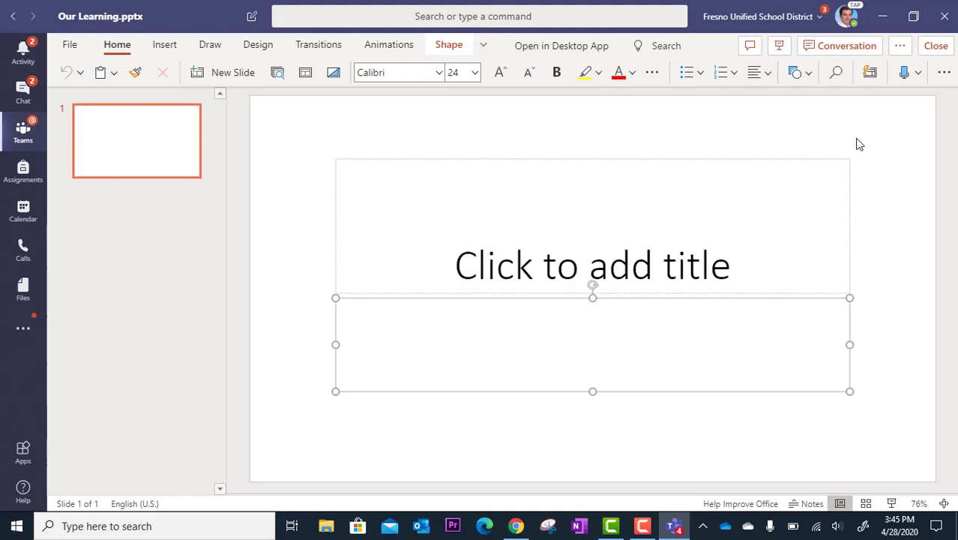
pyautogui.click(935, 47)
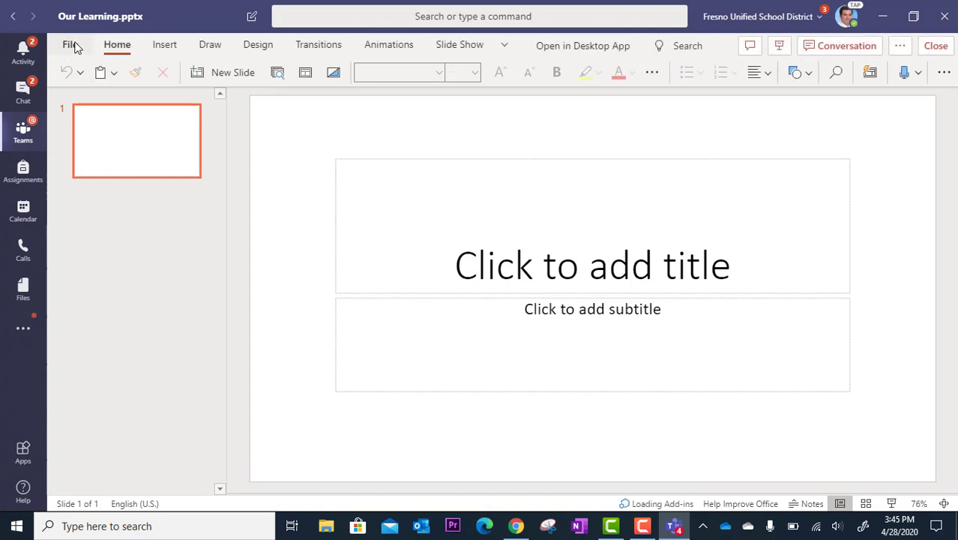
# Step: View the file options of Our Learning.pptx, including the recent documents, and close the presentation
pyautogui.click(71, 45)
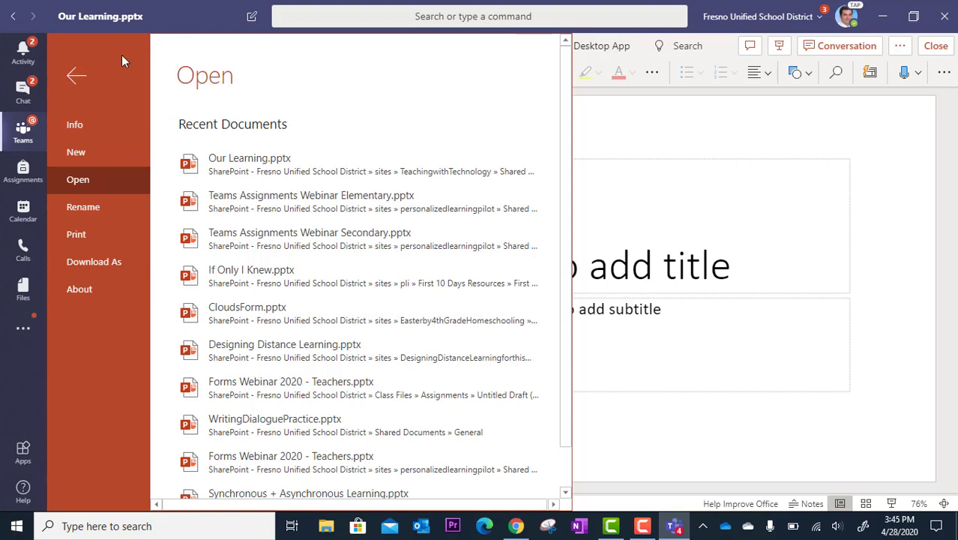
pyautogui.click(78, 71)
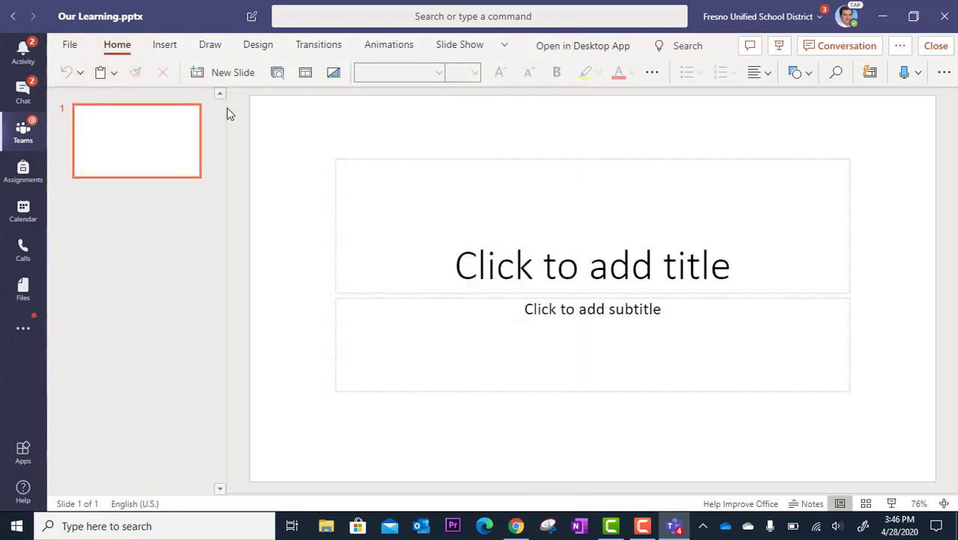
pyautogui.click(937, 46)
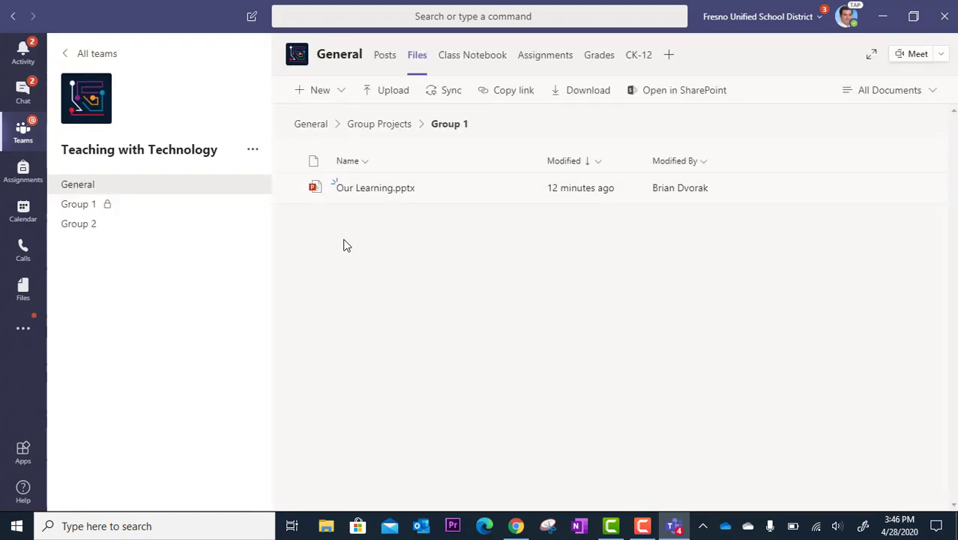